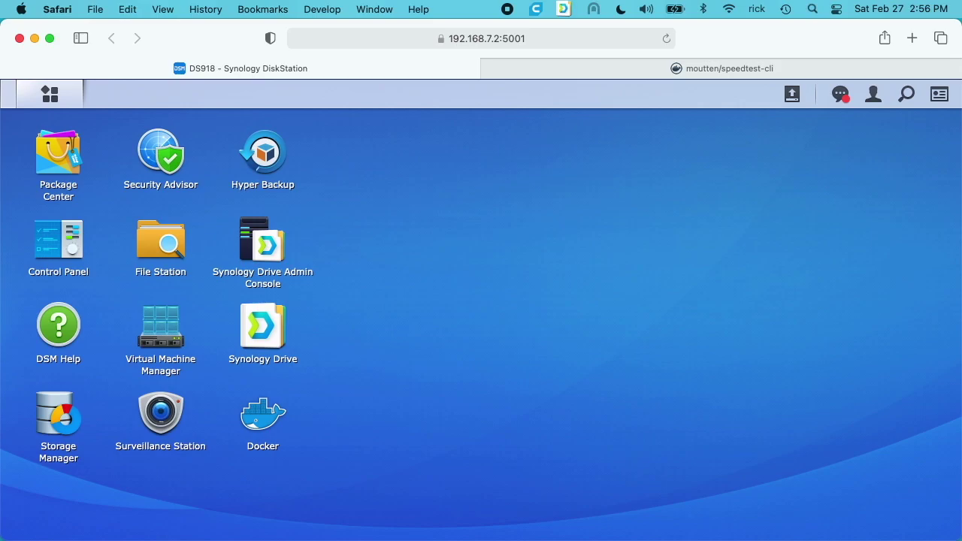
# Step: Load speedtest.net in a new browser window, then close that window
pyautogui.press('super+n')
pyautogui.write('speedtest.net')
pyautogui.press('Return')
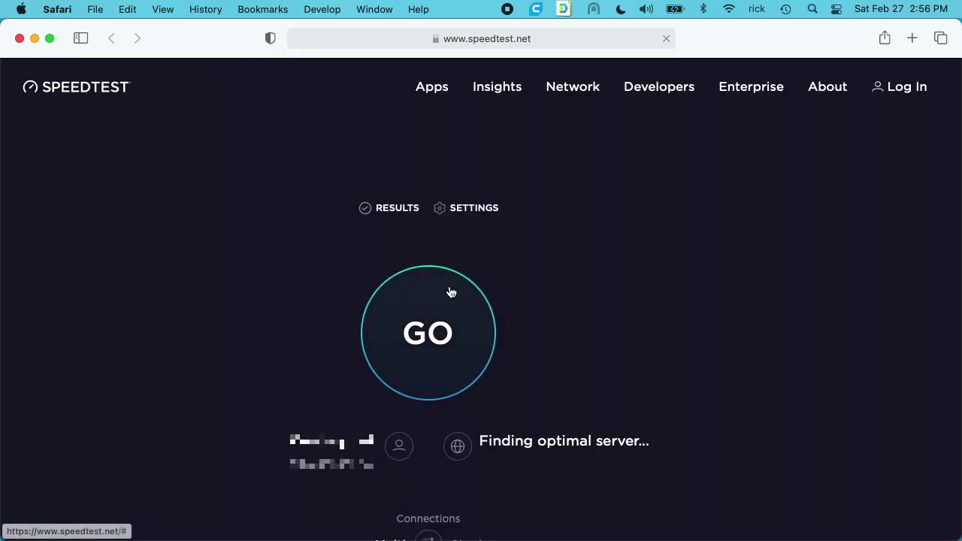
pyautogui.press('super+w')
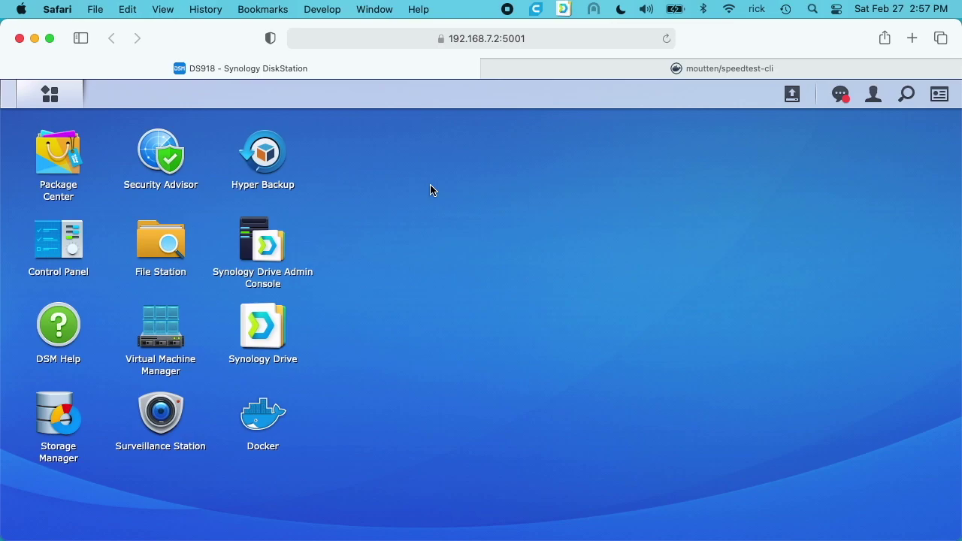
# Step: Search the Package Center for docker in a maximized window, then close it
pyautogui.click(55, 164)
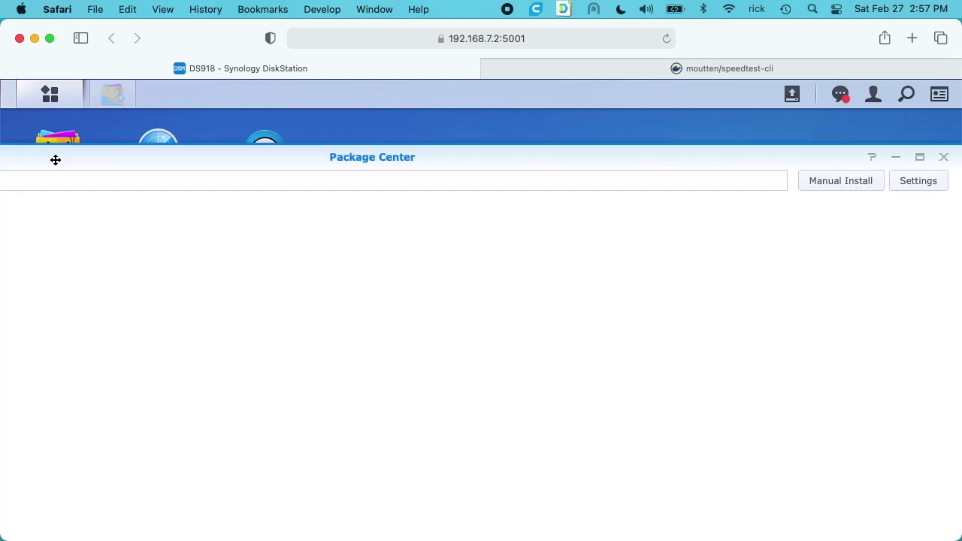
pyautogui.click(917, 156)
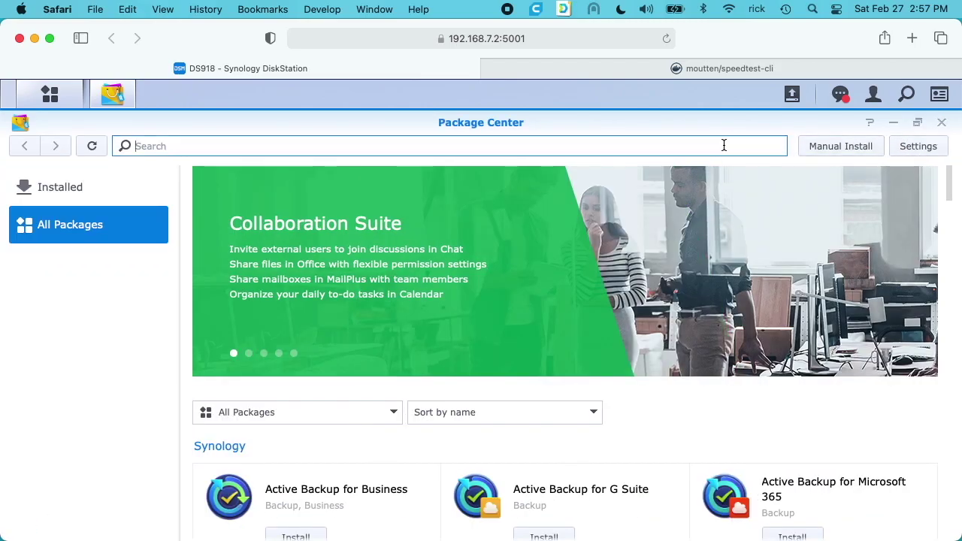
pyautogui.write('docker')
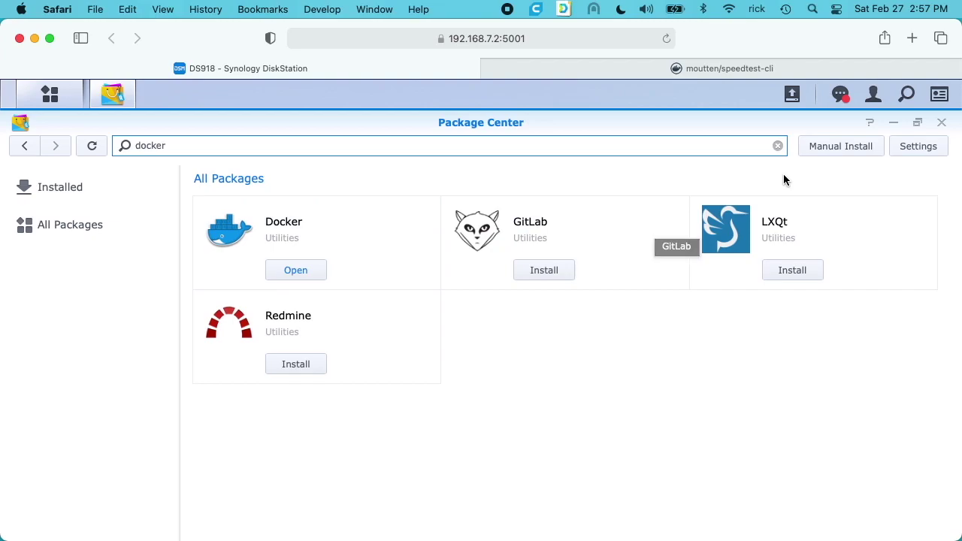
pyautogui.click(942, 122)
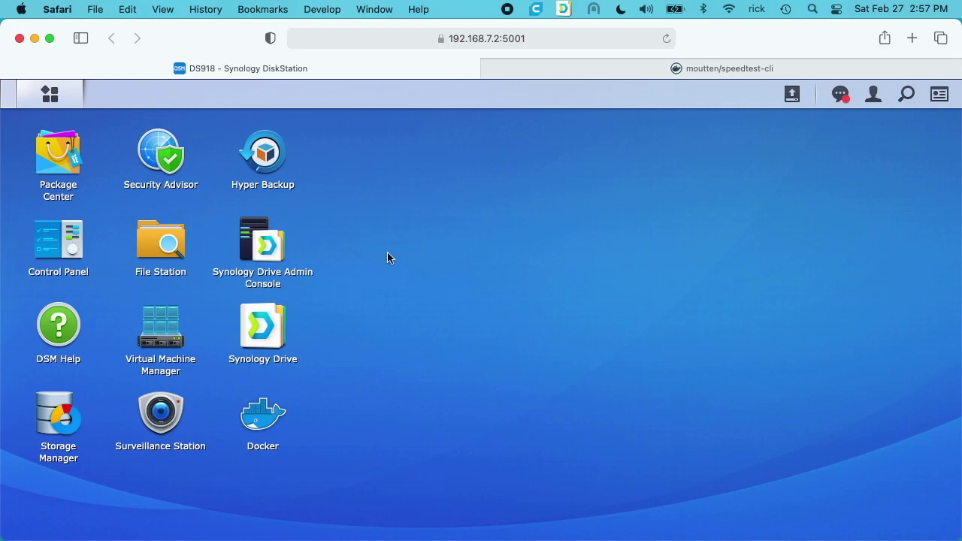
# Step: Check the Terminal and SSH service settings in the NAS settings, then close them
pyautogui.click(63, 240)
pyautogui.click(919, 186)
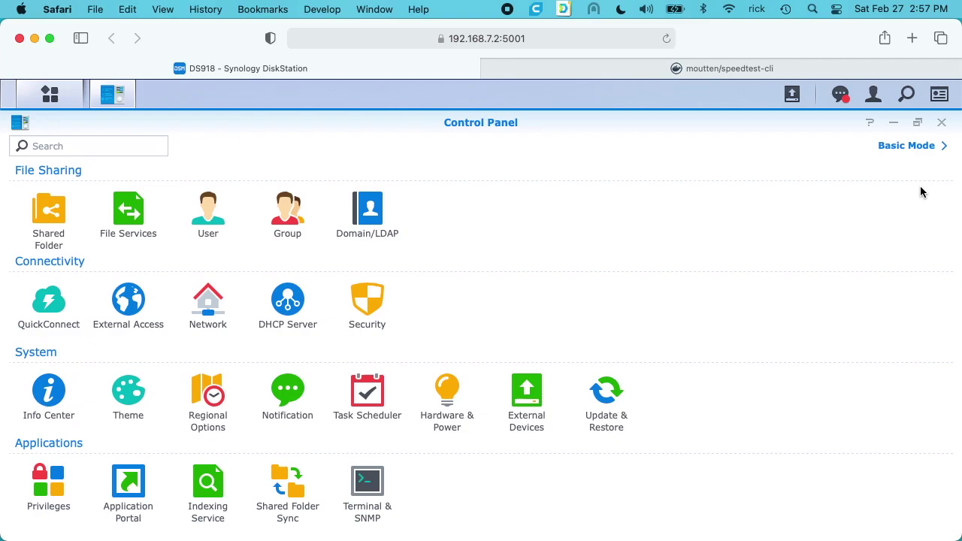
pyautogui.click(916, 149)
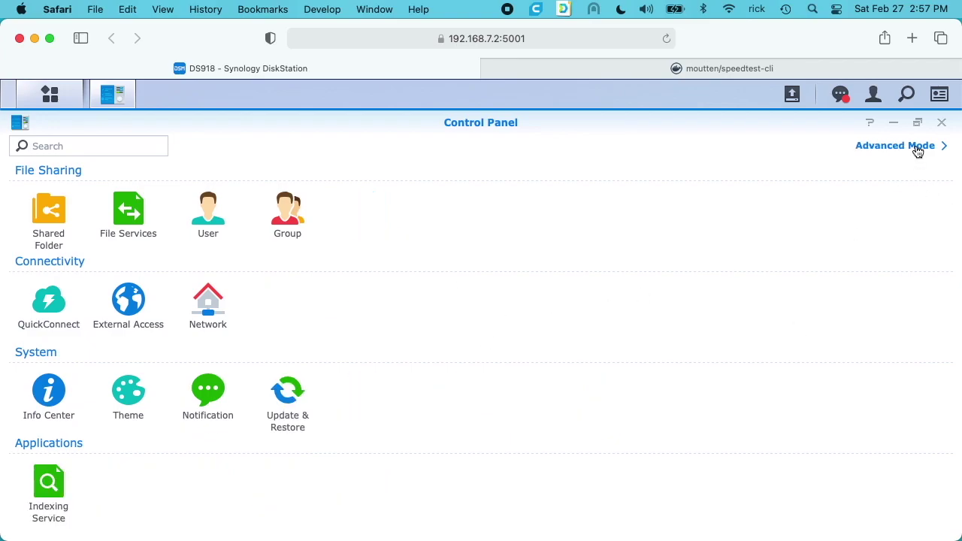
pyautogui.click(917, 148)
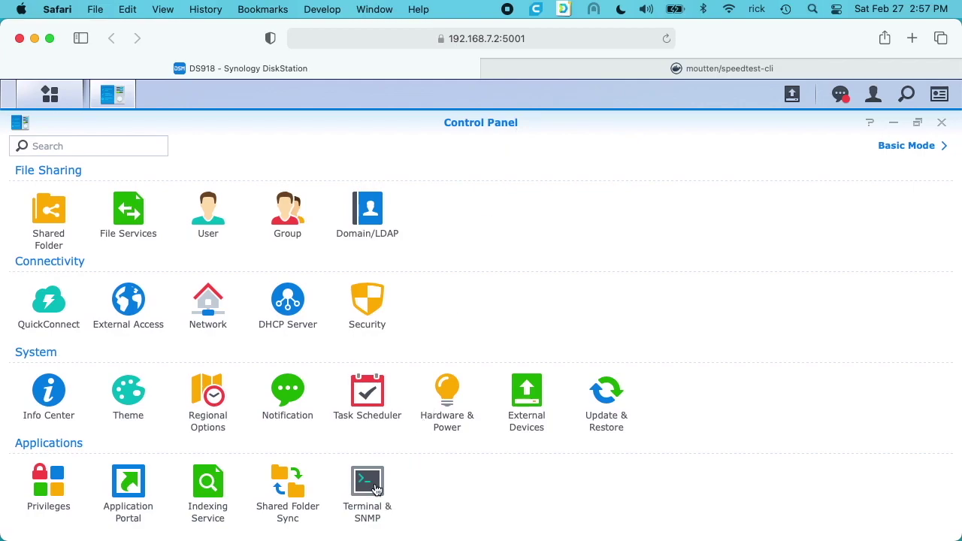
pyautogui.click(374, 484)
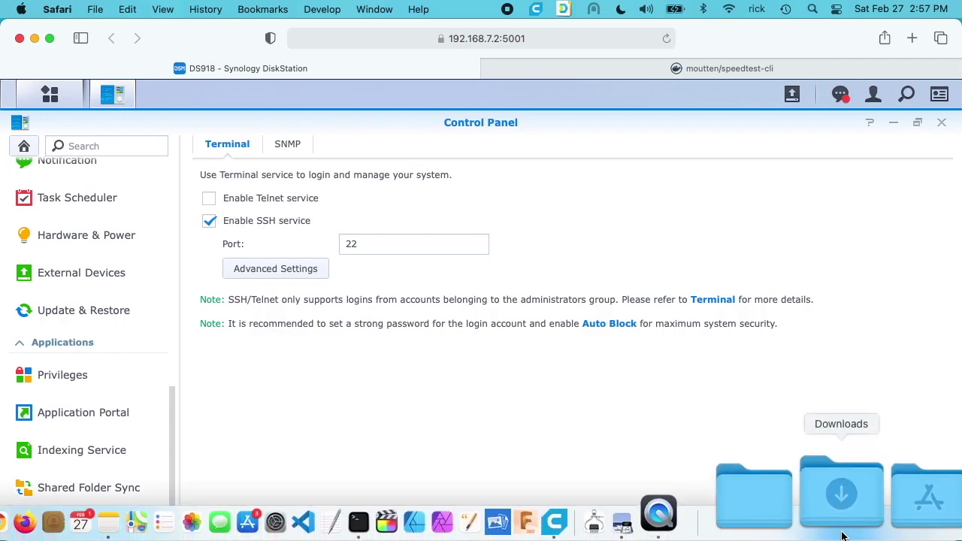
pyautogui.click(943, 123)
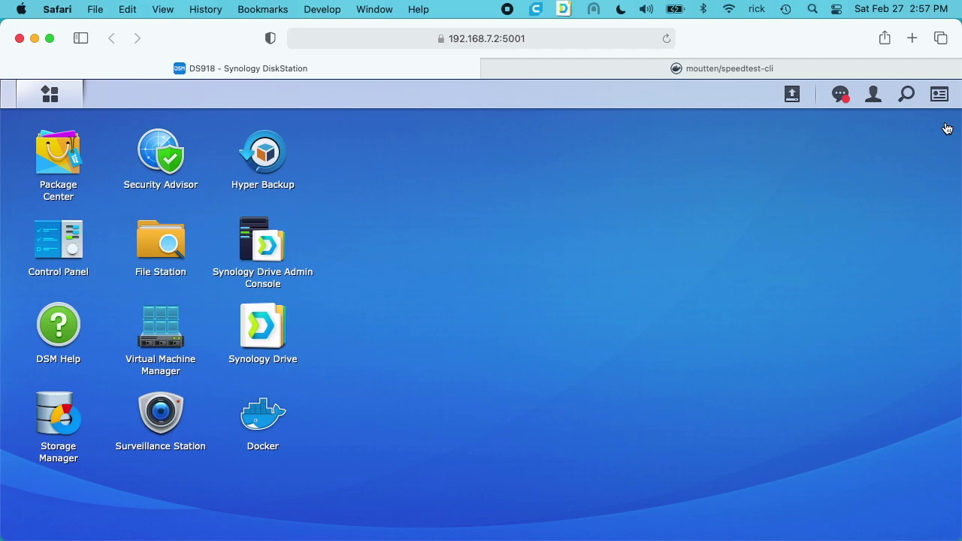
# Step: SSH into the NAS at 192.168.7.2 as the NAS user, correcting the mistyped address
pyautogui.press('super+Tab')
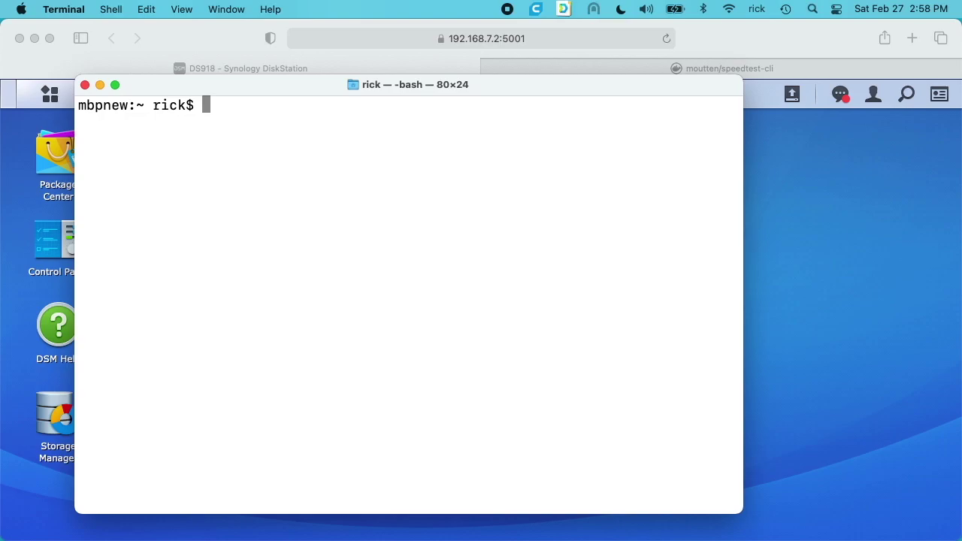
pyautogui.write('ssh rick')
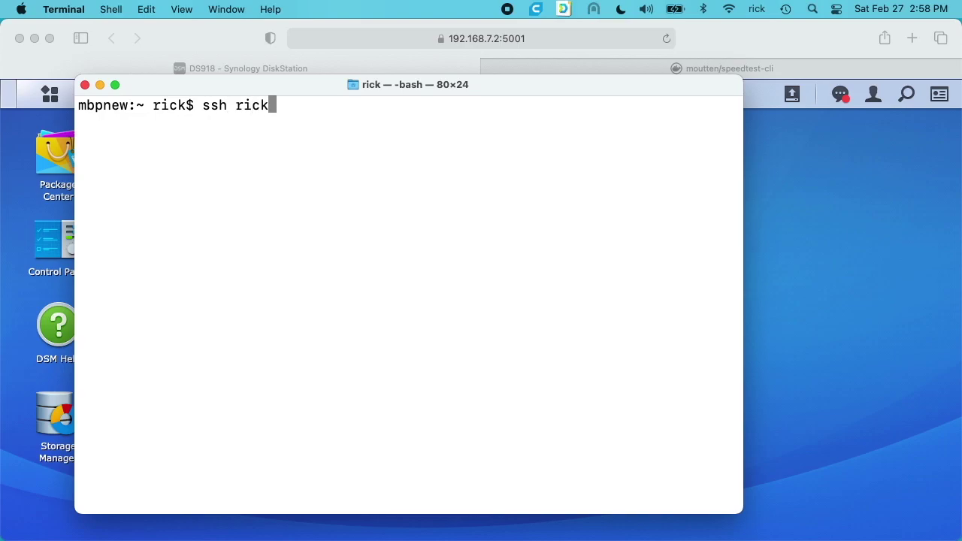
pyautogui.write('@192.1687')
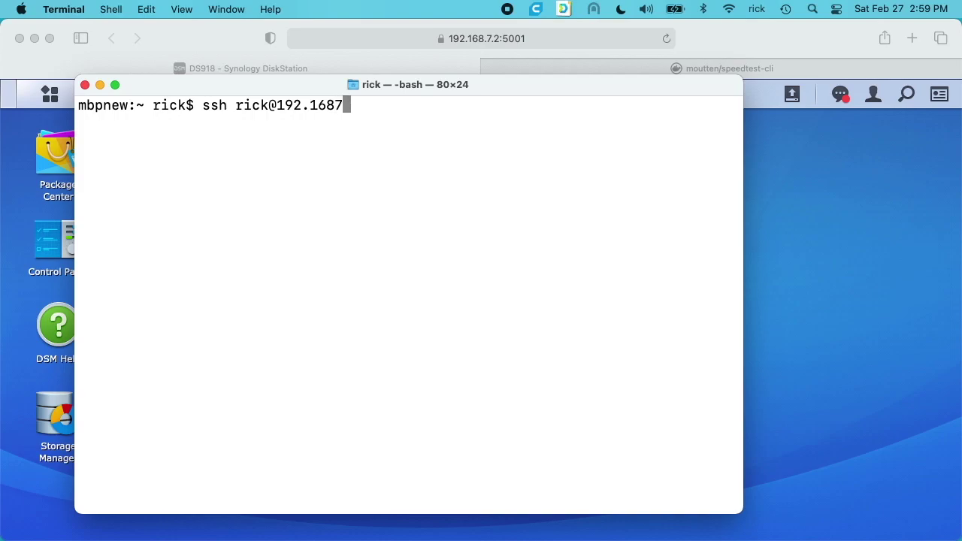
pyautogui.press('BackSpace')
pyautogui.write('.7.2')
pyautogui.press('Return')
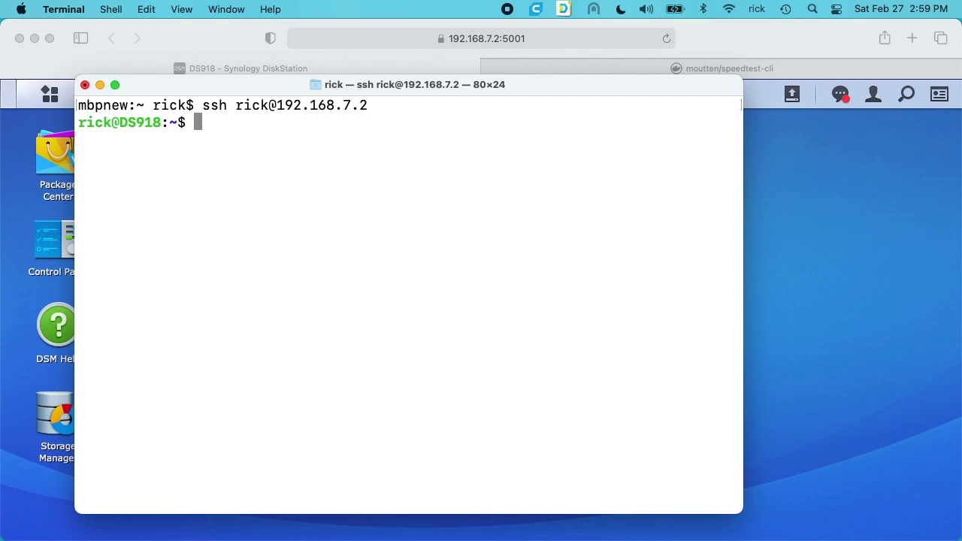
# Step: Copy the moutten/speedtest-cli docker run command from Docker Hub, then return to the DS918 tab
pyautogui.click(880, 68)
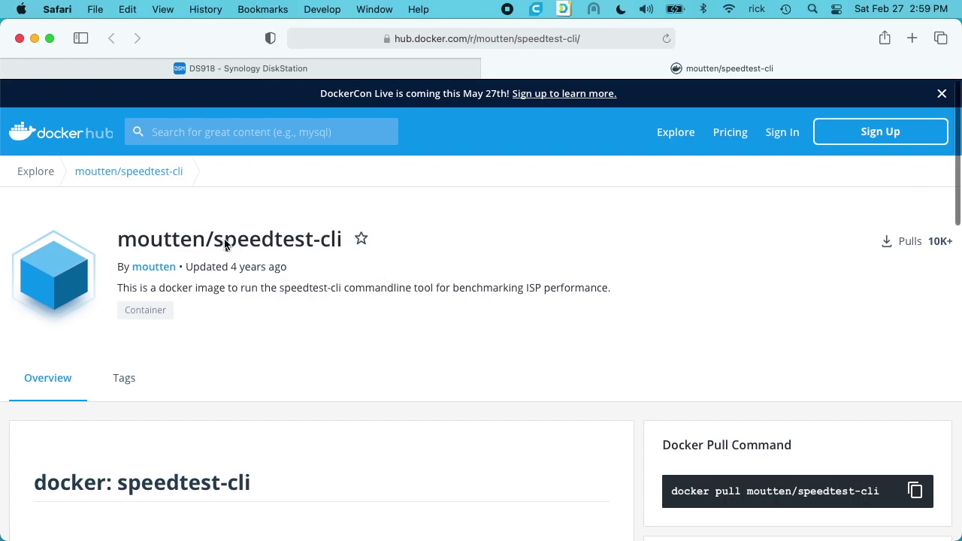
pyautogui.scroll(-10, 392, 376)
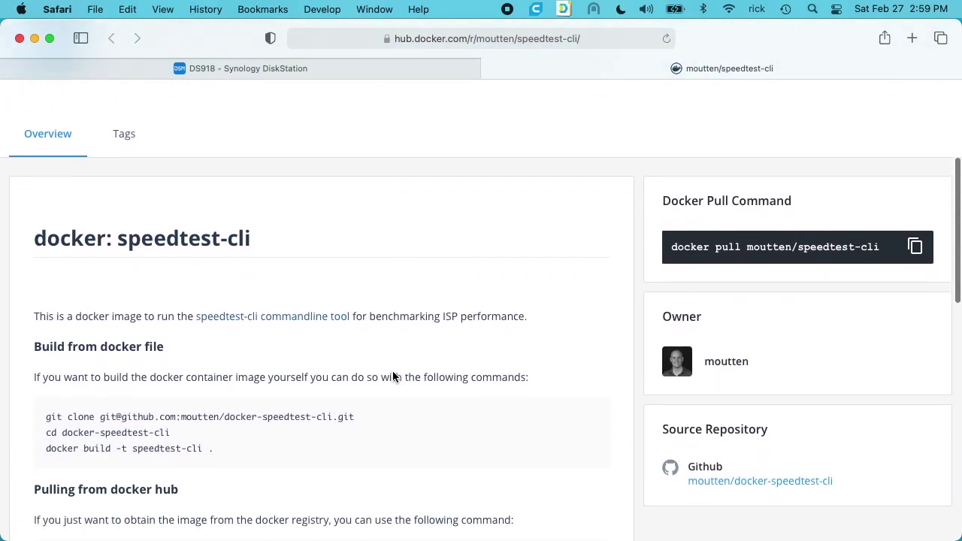
pyautogui.scroll(-5, 392, 376)
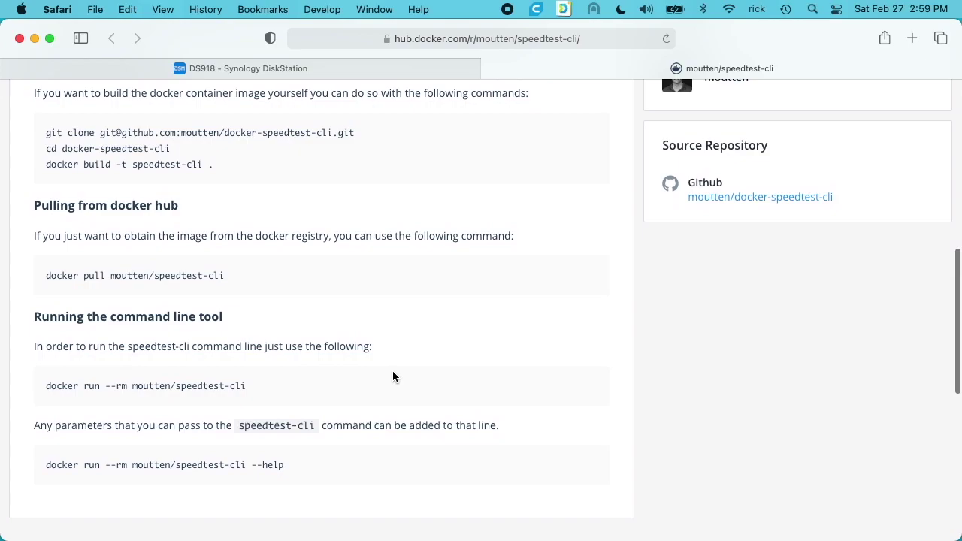
pyautogui.scroll(-2, 393, 376)
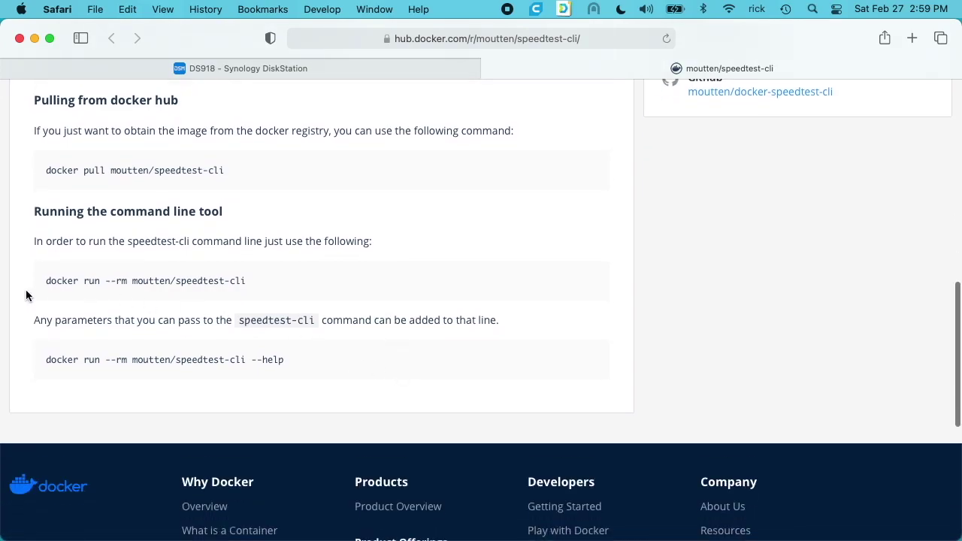
pyautogui.moveTo(42, 281); pyautogui.dragTo(142, 296)
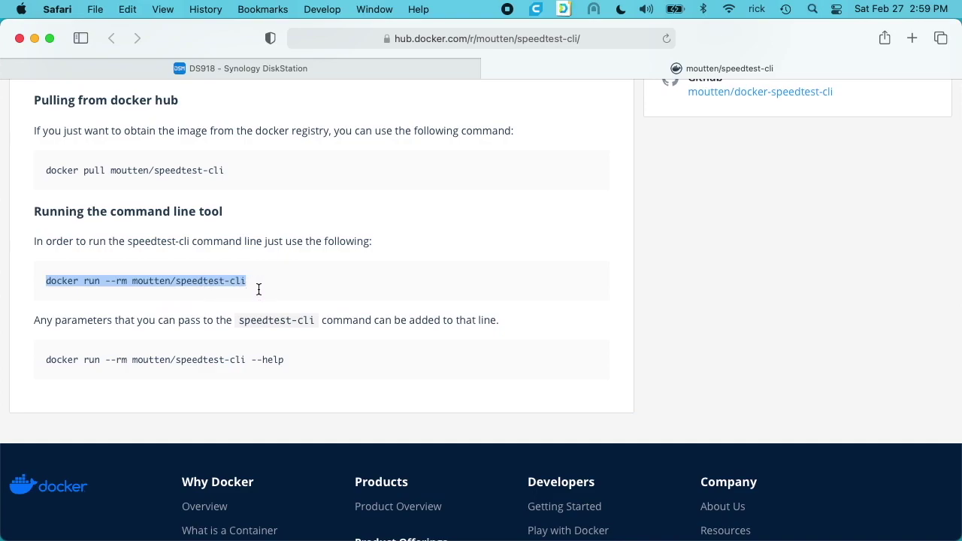
pyautogui.press('super+c')
pyautogui.click(215, 69)
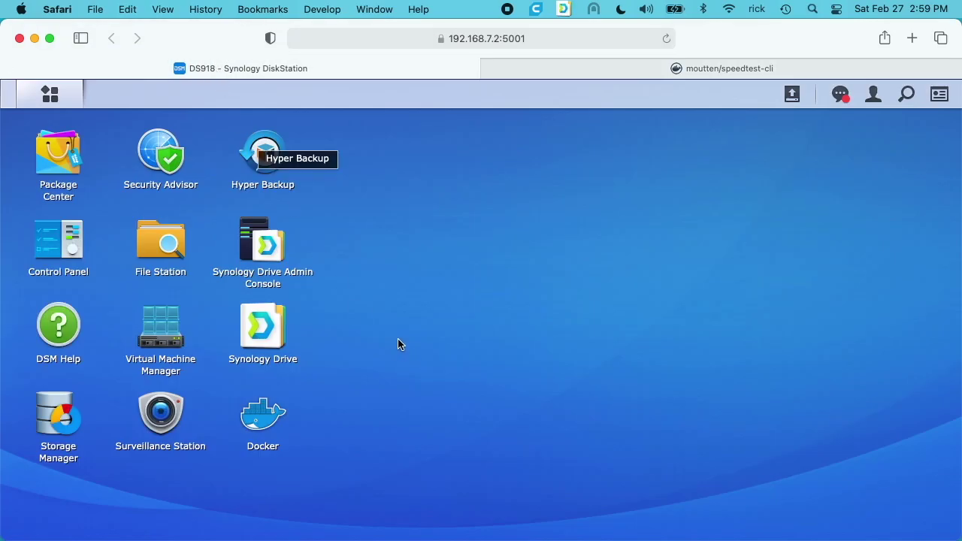
# Step: Clear the Terminal screen and enter sudo followed by the pasted docker run command
pyautogui.press('super+Tab')
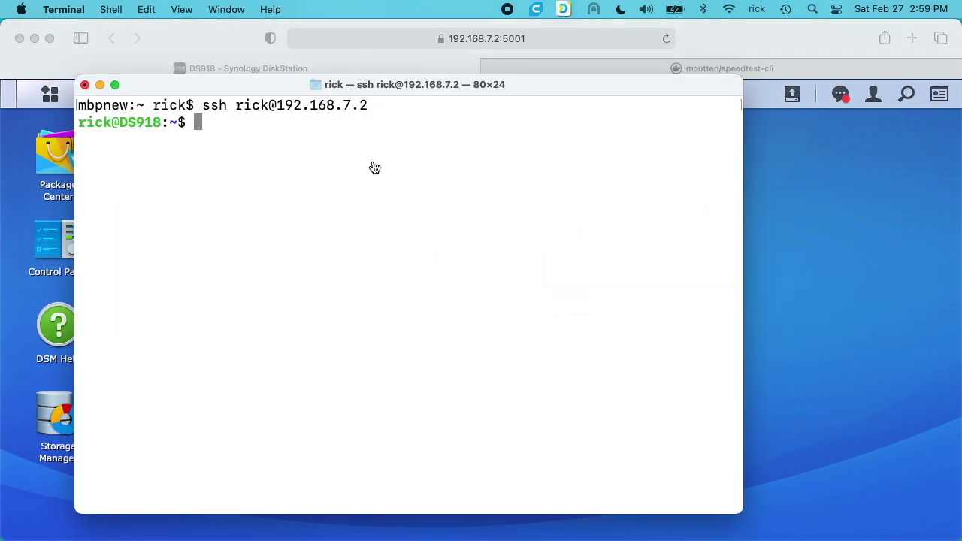
pyautogui.write('clear')
pyautogui.press('Return')
pyautogui.write('sudo')
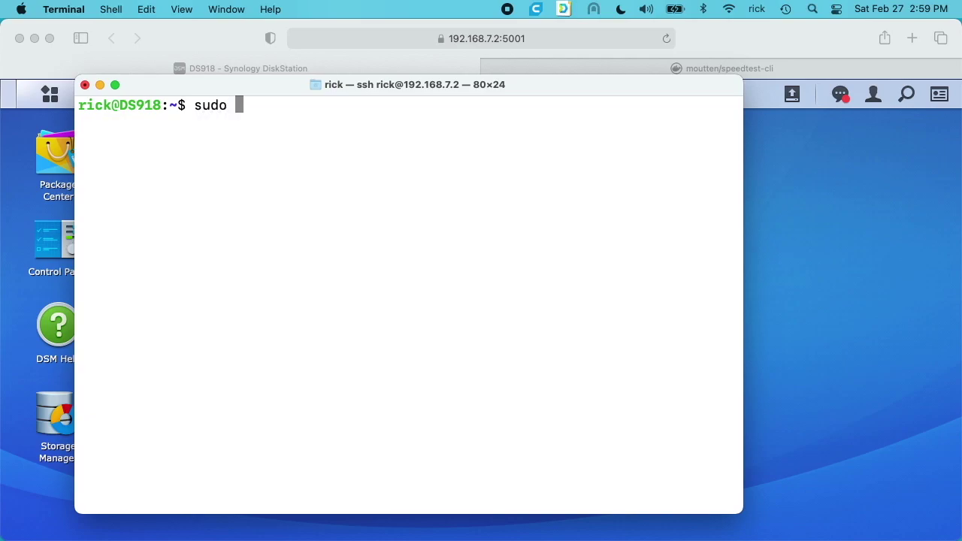
pyautogui.press('super+v')
# Step: Enlarge the Terminal window to 111 by 28, then run the command with the password
pyautogui.moveTo(454, 85); pyautogui.dragTo(391, 33)
pyautogui.moveTo(676, 462); pyautogui.dragTo(932, 524)
pyautogui.press('Return')
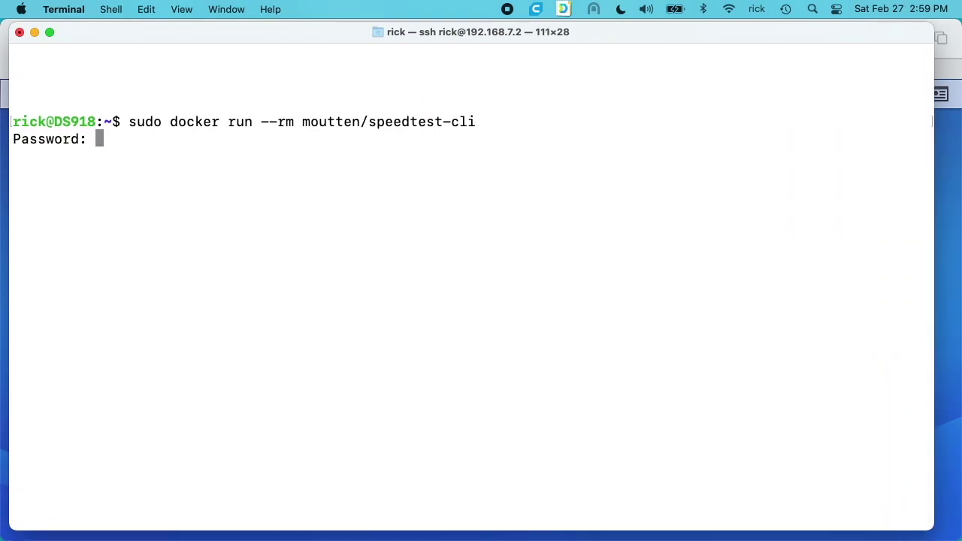
pyautogui.press('Return')
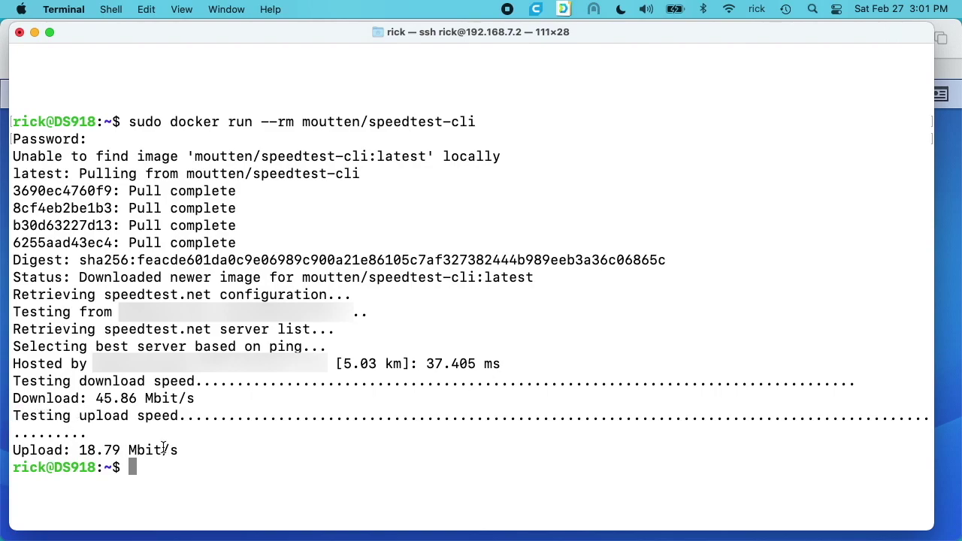
# Step: Clear the screen and rerun sudo docker run --rm moutten/speedtest-cli
pyautogui.write('clear')
pyautogui.press('Return')
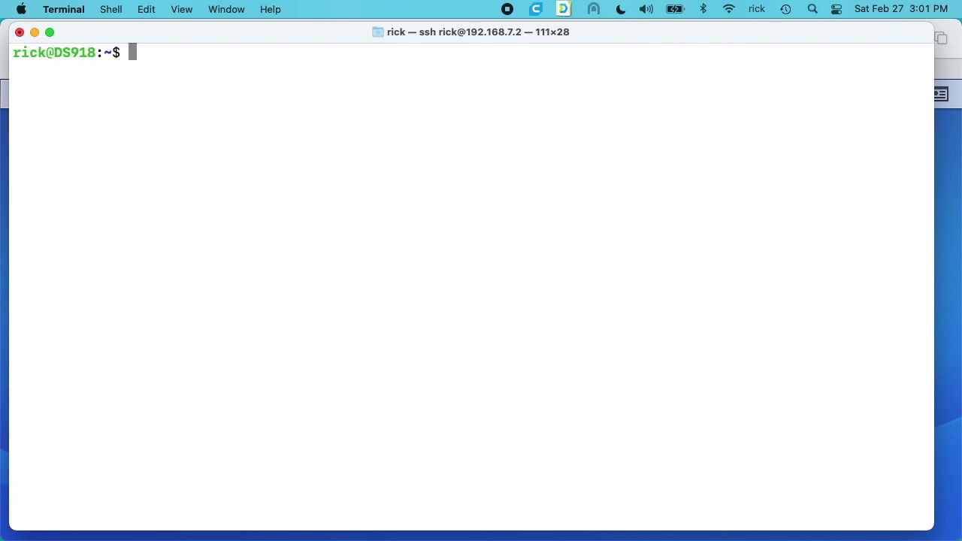
pyautogui.press('super+v')
pyautogui.press('Return')
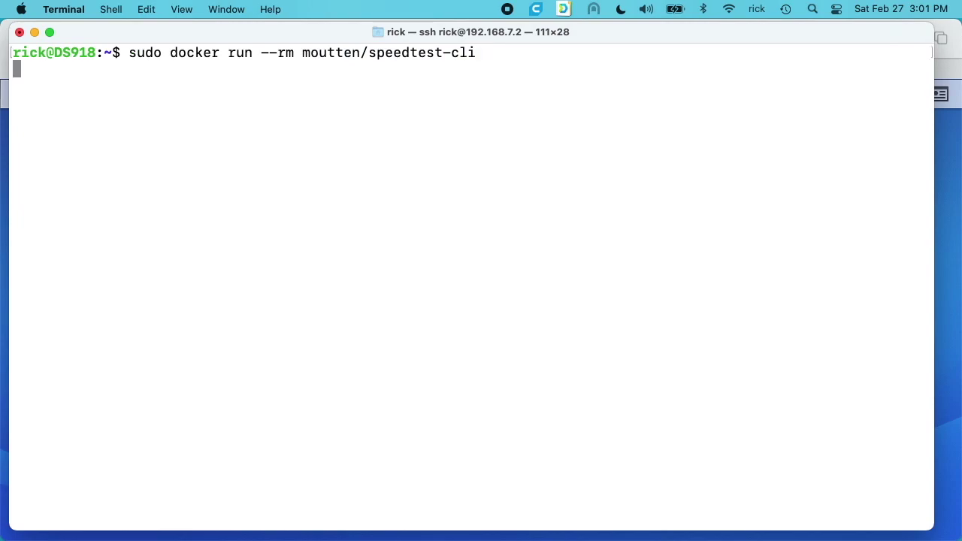